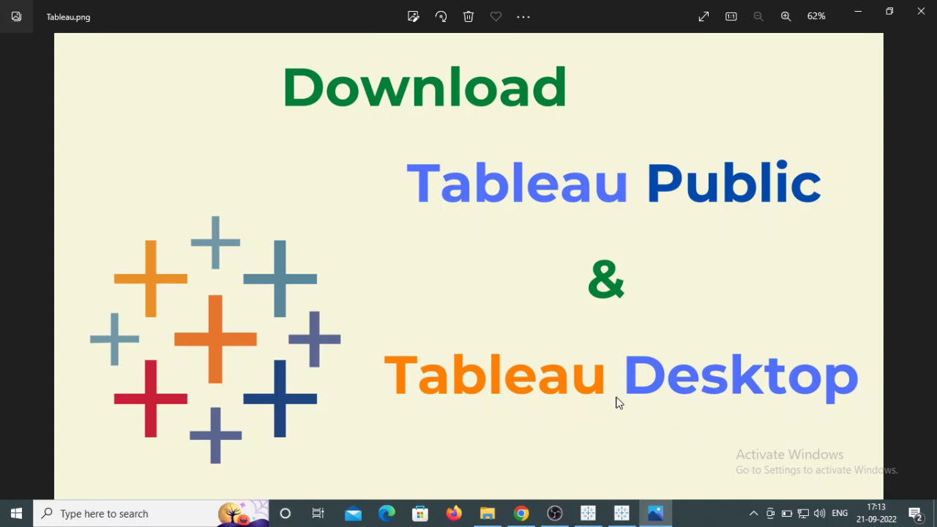
Step: Switch from Tableau.png in Photos to Chrome on the Tableau Desktop download page
{"action": "left_click", "coordinate": [521, 513]}
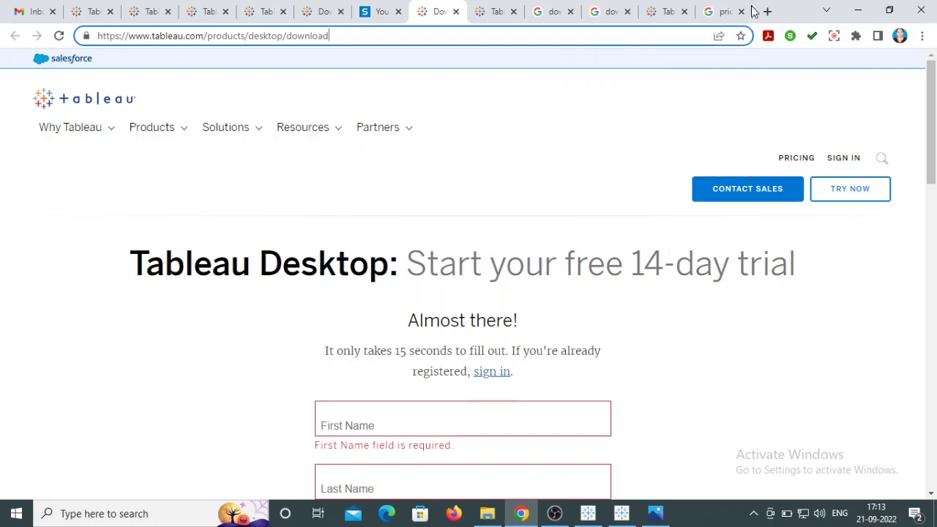
Step: Look over the 'download tableau desktop' search results and the Tableau Desktop download page
{"action": "left_click", "coordinate": [551, 16]}
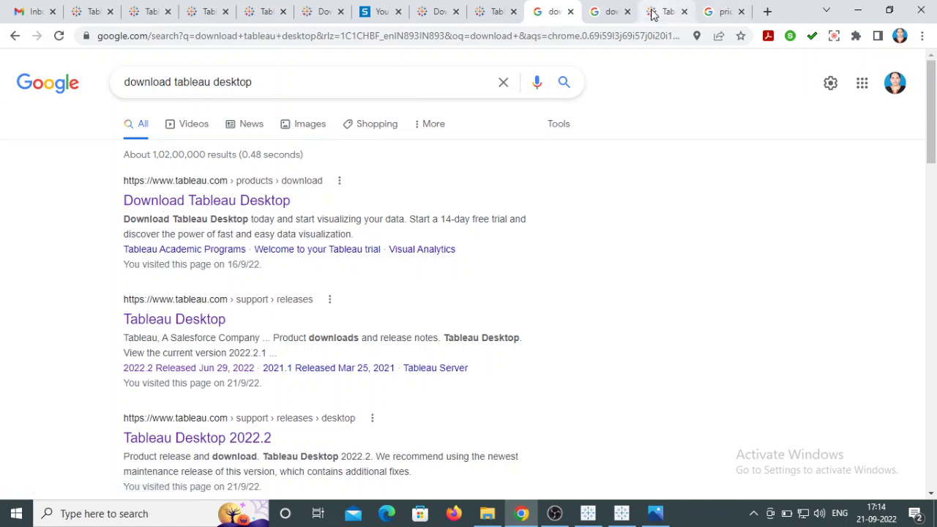
{"action": "left_click", "coordinate": [433, 17]}
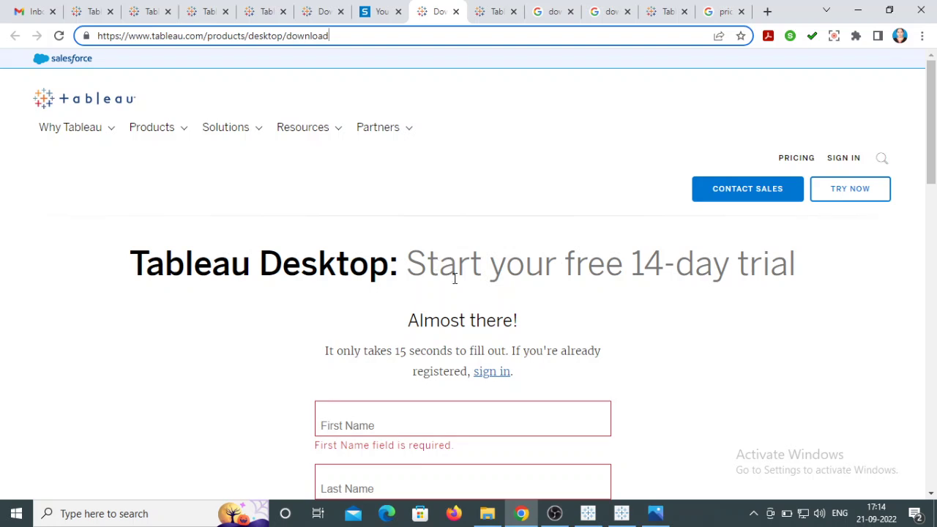
{"action": "scroll", "coordinate": [464, 303], "scroll_direction": "down", "scroll_amount": 2}
{"action": "scroll", "coordinate": [407, 366], "scroll_direction": "down", "scroll_amount": 2}
{"action": "scroll", "coordinate": [407, 365], "scroll_direction": "down", "scroll_amount": 5}
Step: Try the free-trial form's Download Free Trial button, then go to the Tableau Desktop 2022.2 release page
{"action": "left_click", "coordinate": [461, 330]}
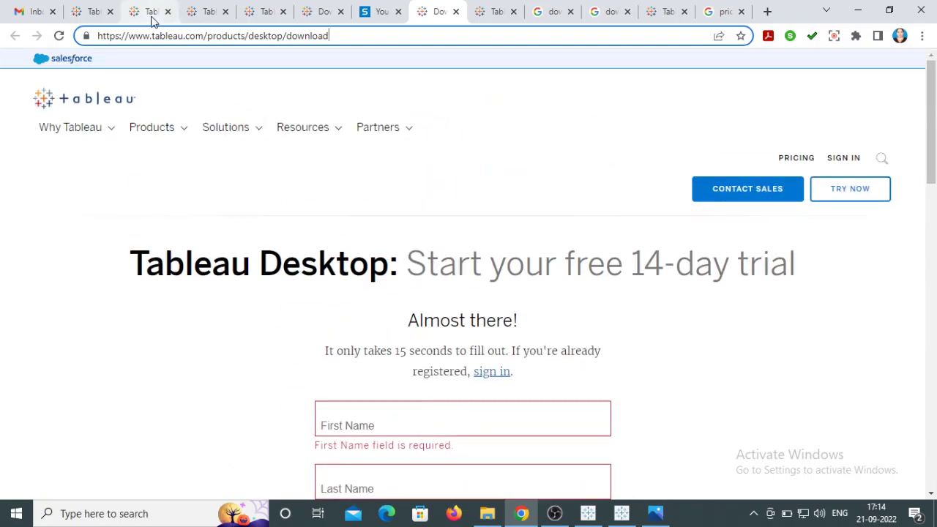
{"action": "left_click", "coordinate": [150, 16]}
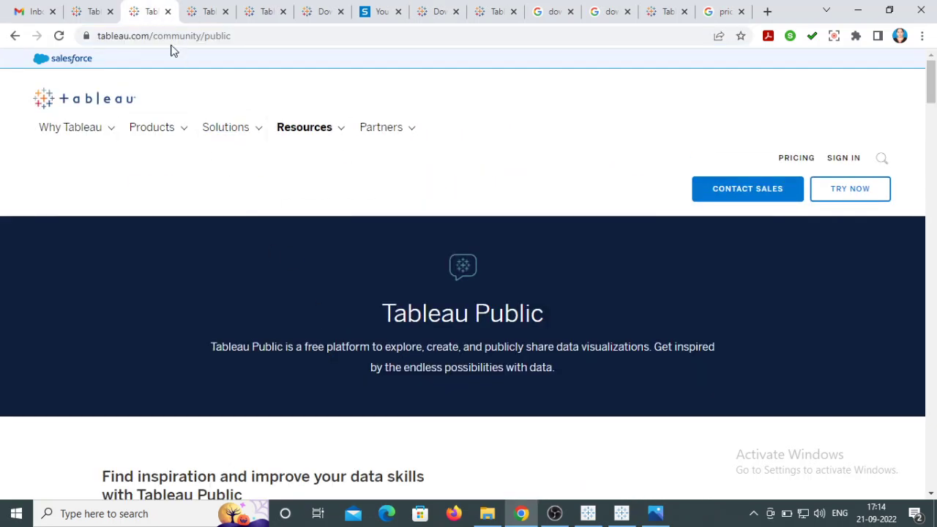
{"action": "left_click", "coordinate": [92, 13]}
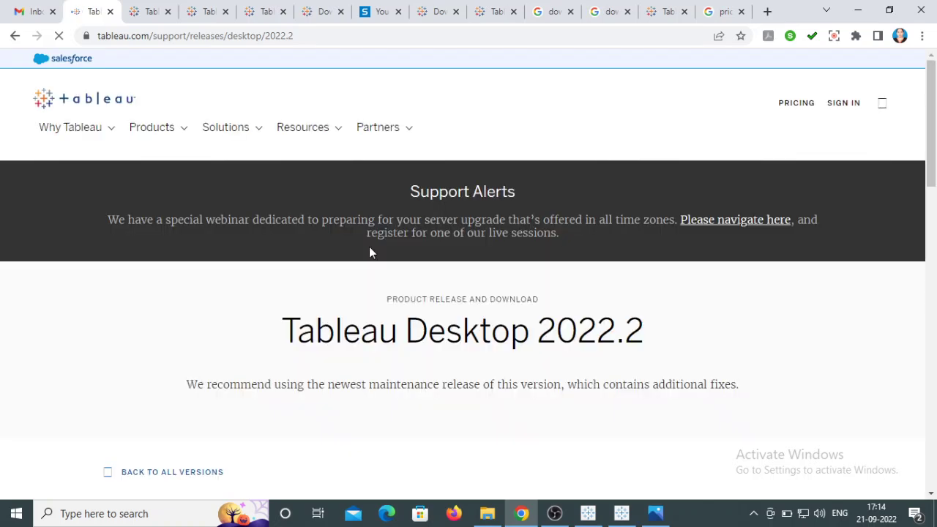
{"action": "scroll", "coordinate": [369, 247], "scroll_direction": "down", "scroll_amount": 15}
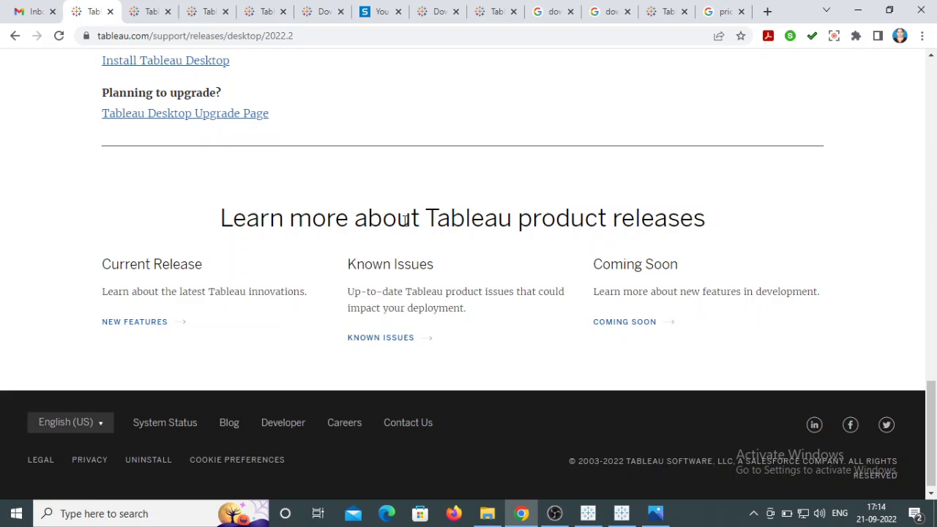
{"action": "scroll", "coordinate": [405, 221], "scroll_direction": "up", "scroll_amount": 15}
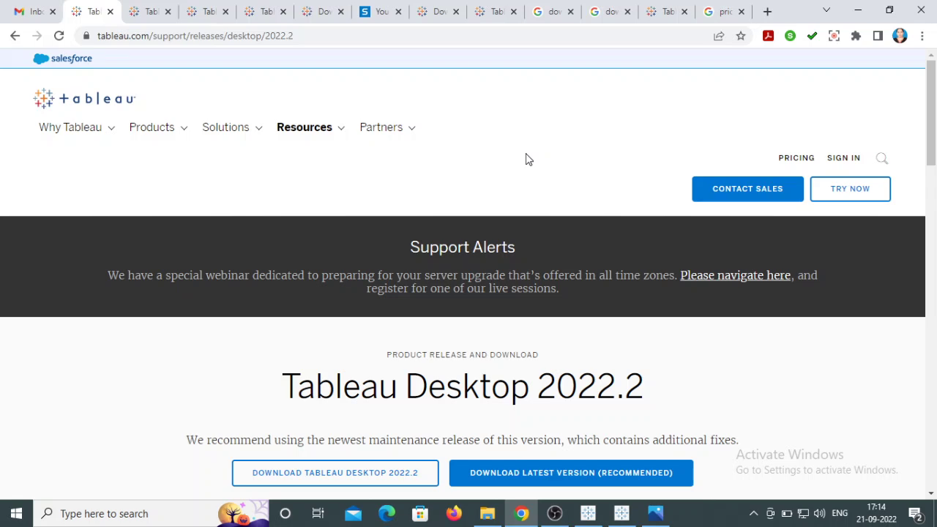
{"action": "left_click", "coordinate": [487, 14]}
Step: Review the Tableau Desktop 'Start your free 14-day trial' form
{"action": "left_click", "coordinate": [434, 13]}
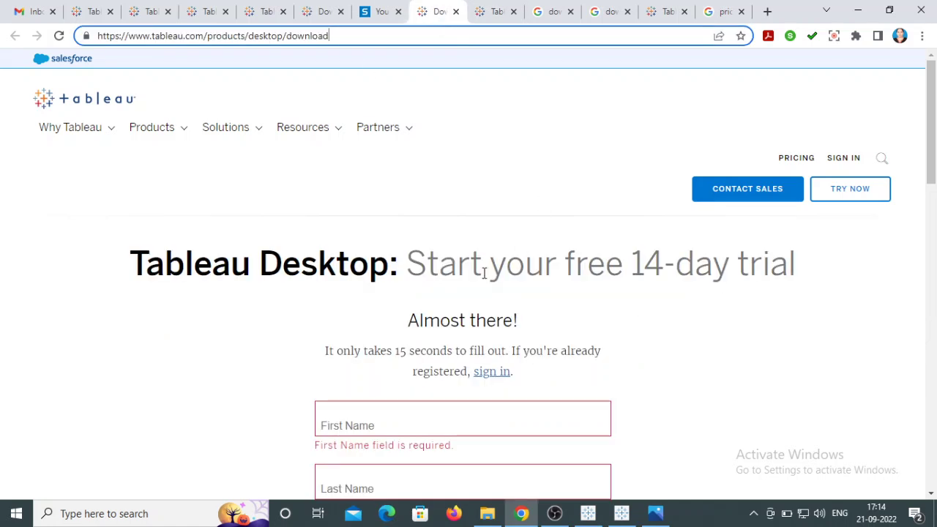
{"action": "left_click_drag", "start_coordinate": [420, 259], "coordinate": [801, 271]}
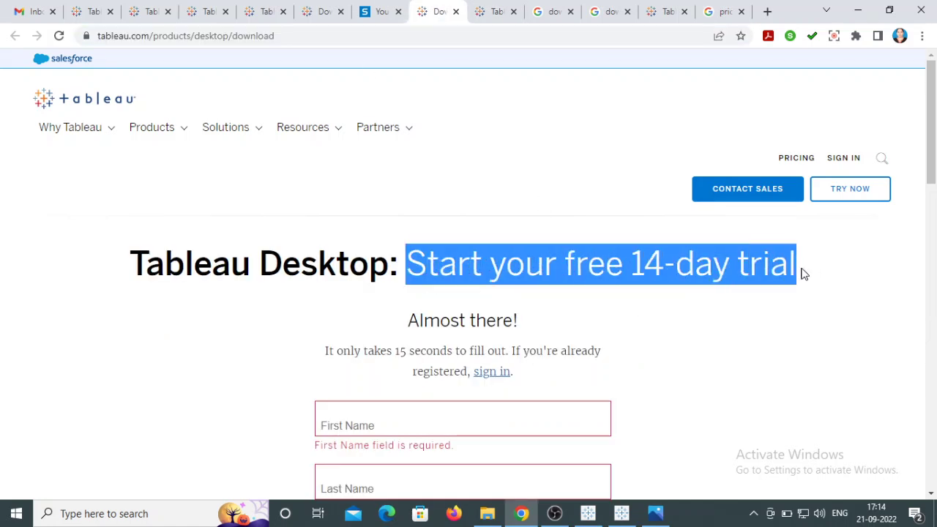
{"action": "left_click", "coordinate": [676, 327]}
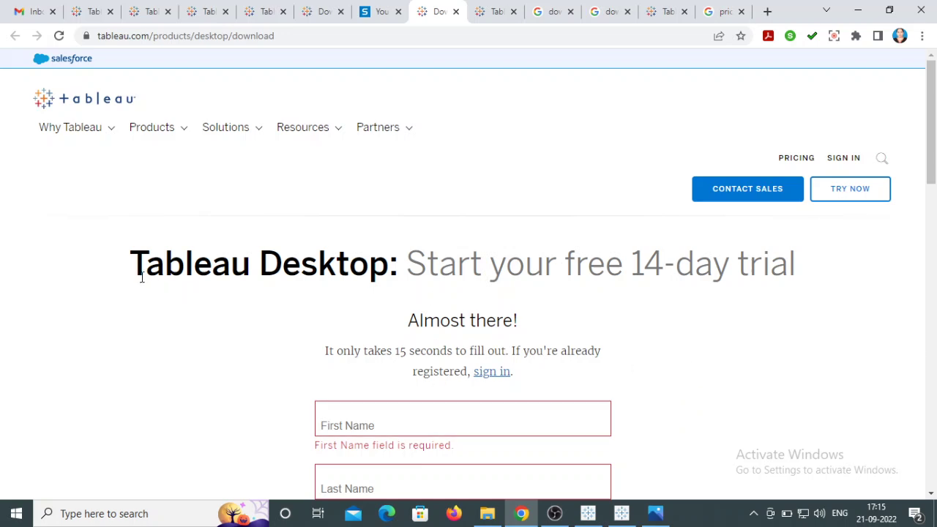
{"action": "scroll", "coordinate": [361, 345], "scroll_direction": "down", "scroll_amount": 2}
{"action": "scroll", "coordinate": [397, 361], "scroll_direction": "down", "scroll_amount": 7}
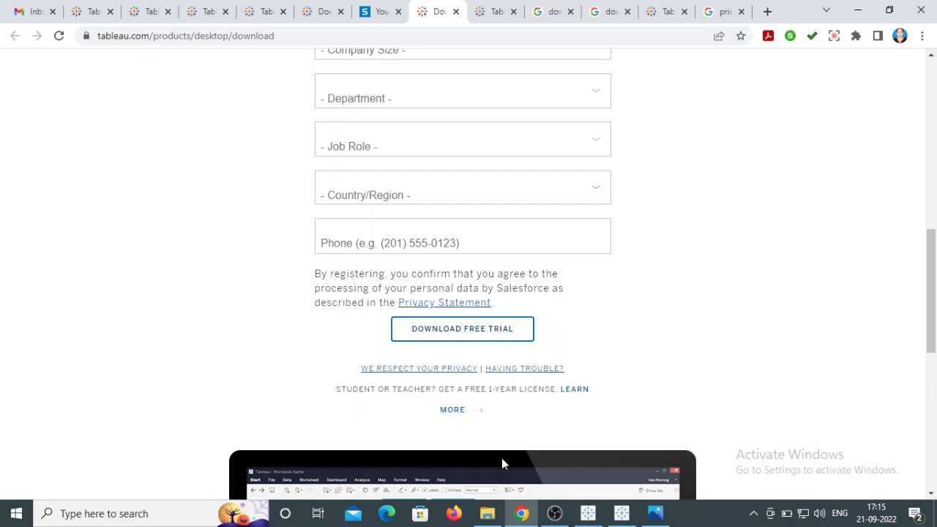
Step: Confirm TableauDesktop-64bit-2022-2-1 is in Downloads, then go to the 'download tableau public' results
{"action": "left_click", "coordinate": [486, 513]}
{"action": "left_click", "coordinate": [184, 111]}
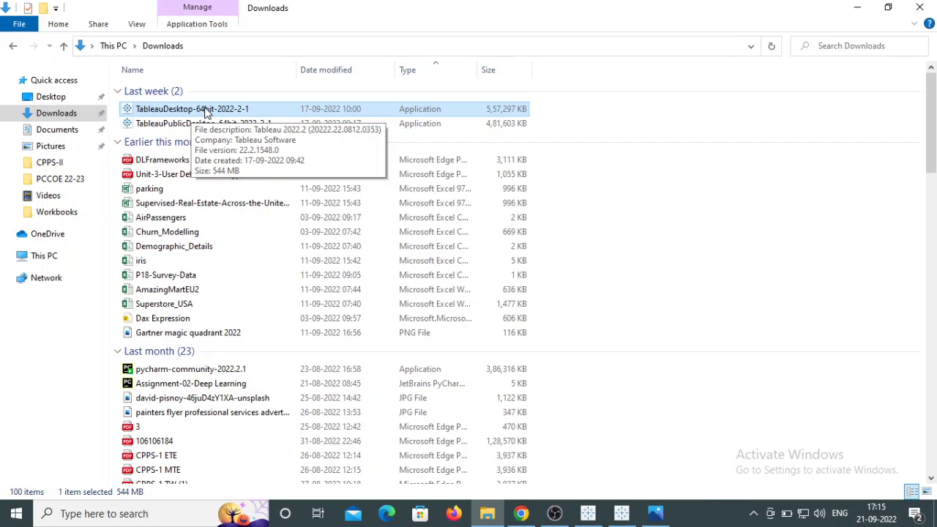
{"action": "left_click", "coordinate": [521, 514]}
{"action": "scroll", "coordinate": [654, 191], "scroll_direction": "up", "scroll_amount": 10}
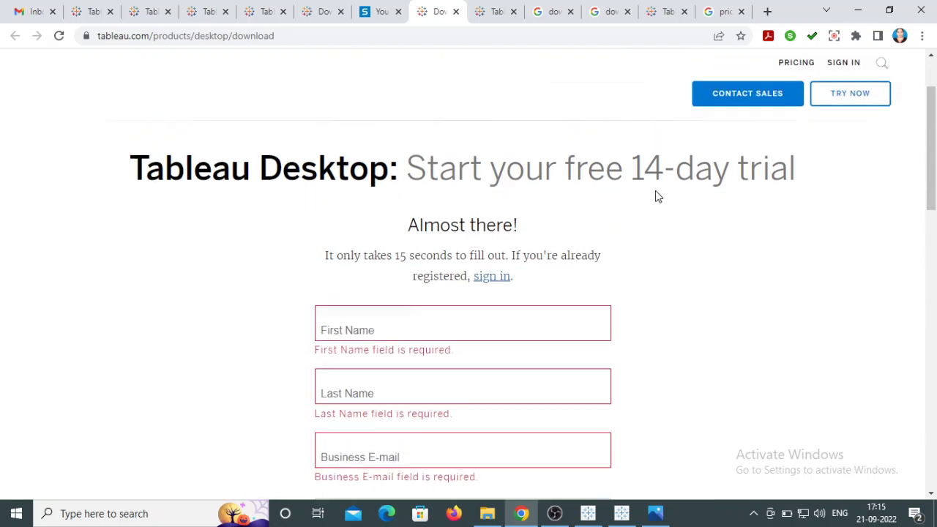
{"action": "left_click", "coordinate": [604, 15]}
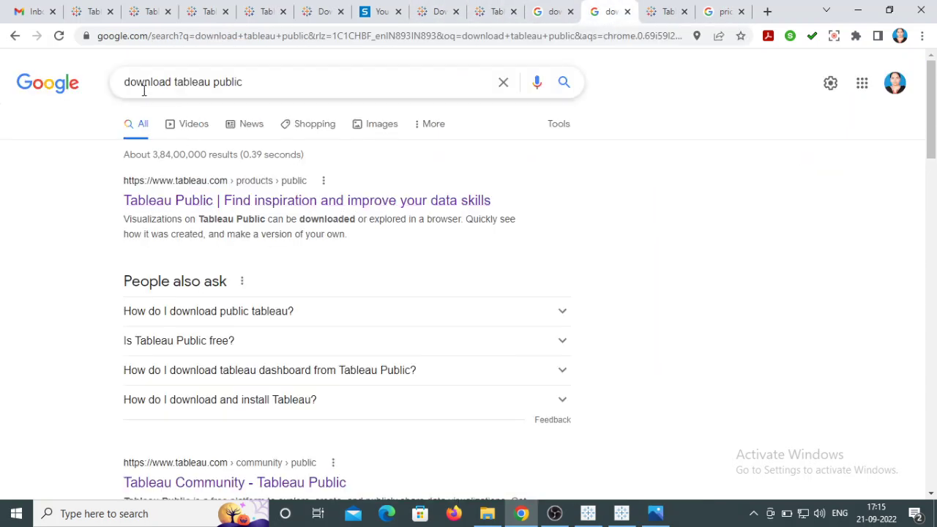
Step: Go to the Tableau Public download page and its system requirements
{"action": "left_click", "coordinate": [492, 12]}
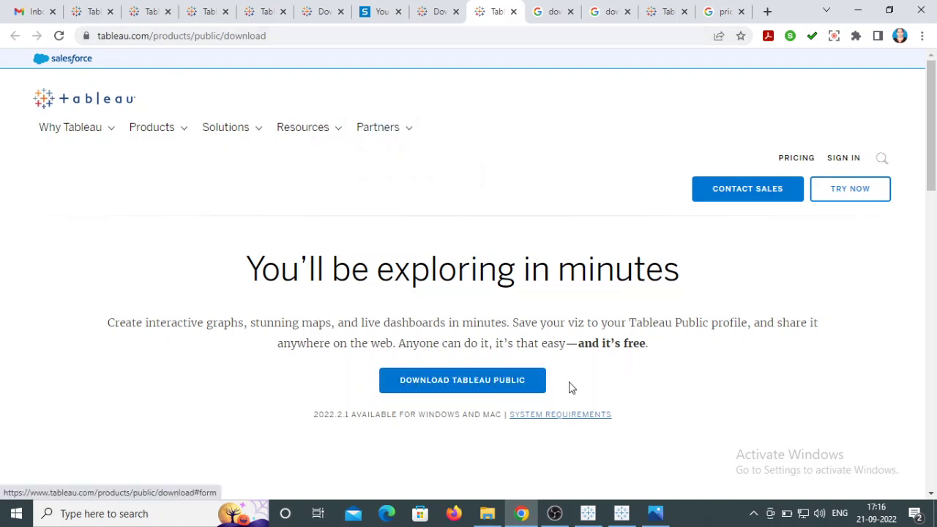
{"action": "scroll", "coordinate": [569, 386], "scroll_direction": "down", "scroll_amount": 2}
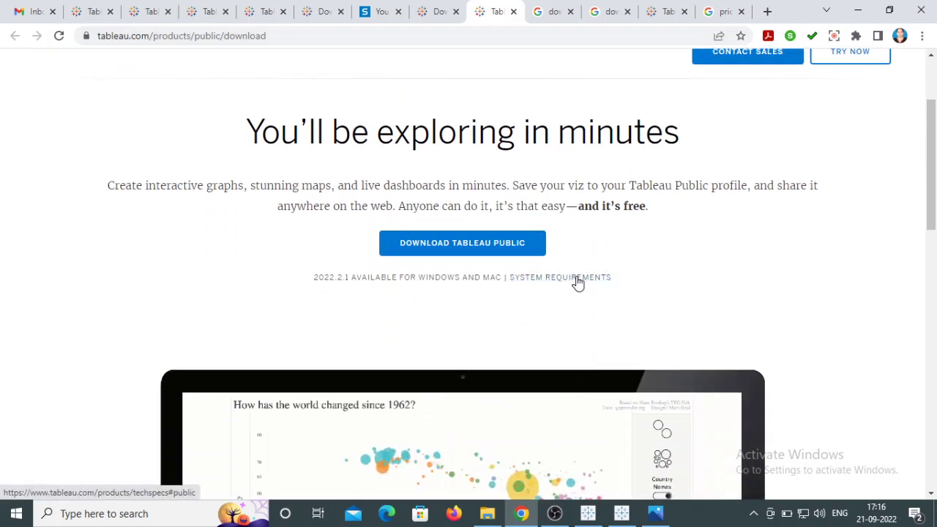
{"action": "left_click", "coordinate": [577, 282]}
Step: Read the Tableau Public tech specs and return to the download page
{"action": "scroll", "coordinate": [481, 298], "scroll_direction": "down", "scroll_amount": 6}
{"action": "scroll", "coordinate": [431, 354], "scroll_direction": "down", "scroll_amount": 5}
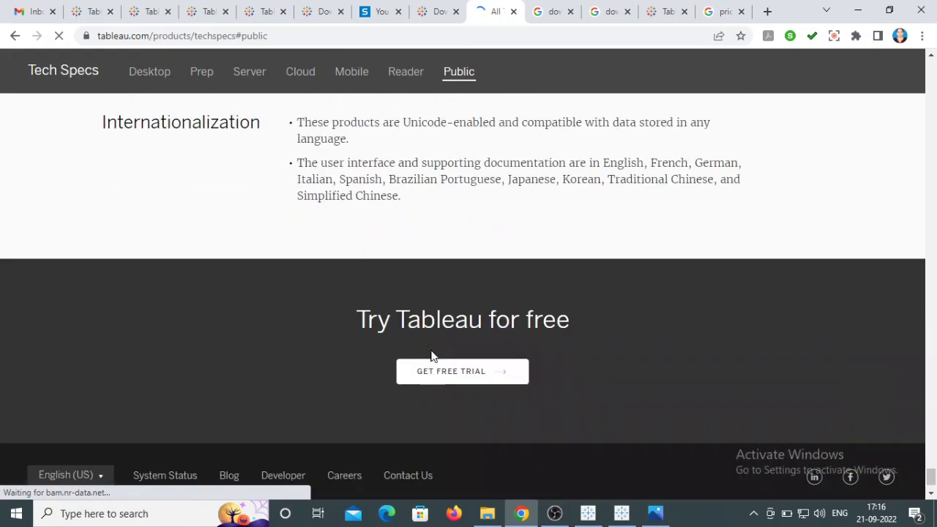
{"action": "scroll", "coordinate": [431, 351], "scroll_direction": "up", "scroll_amount": 15}
{"action": "left_click", "coordinate": [11, 35]}
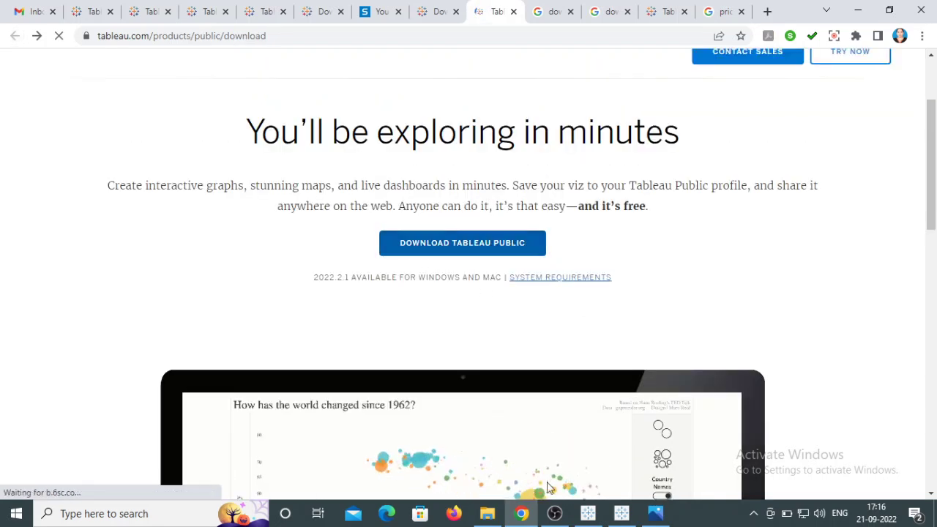
{"action": "left_click", "coordinate": [487, 513]}
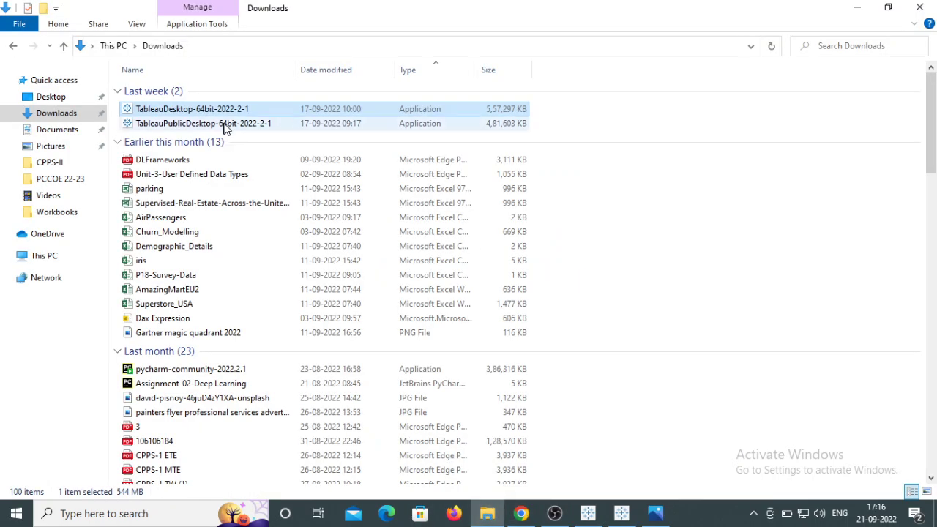
{"action": "left_click", "coordinate": [226, 126]}
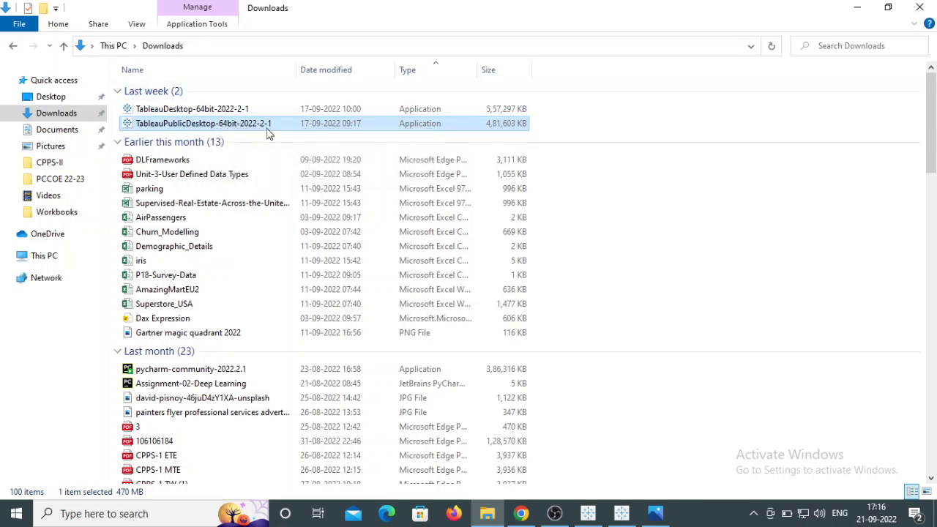
{"action": "left_click", "coordinate": [857, 9]}
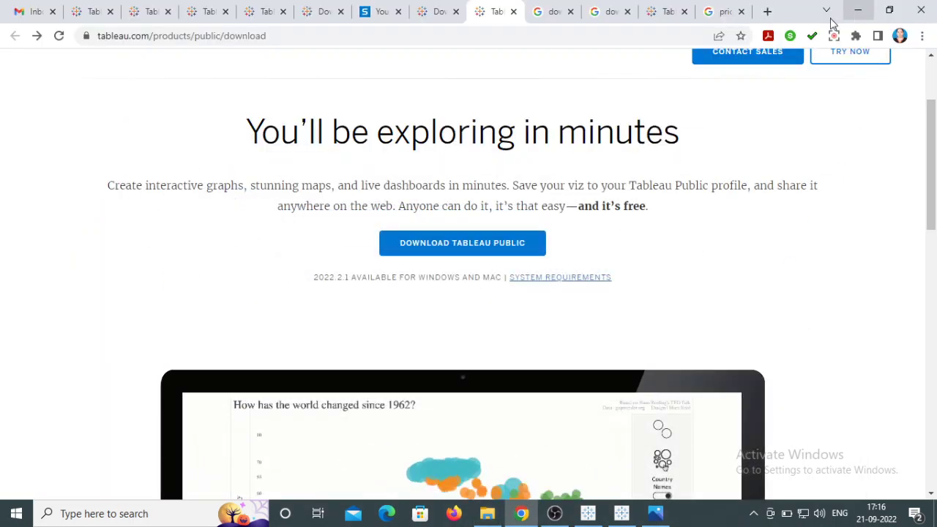
Step: Bring up Tableau Desktop's Book1 start page, restore it to a smaller window, and browse the Connect pane
{"action": "left_click", "coordinate": [589, 513]}
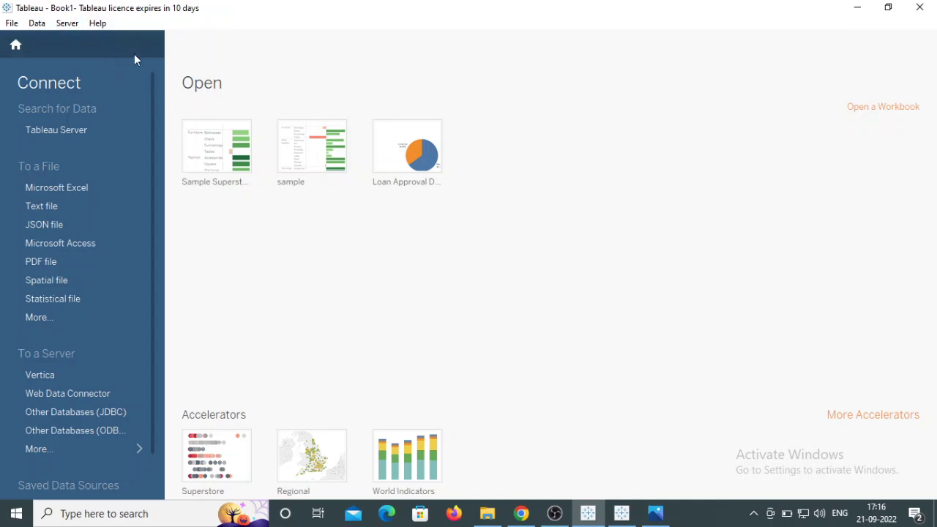
{"action": "left_click", "coordinate": [888, 7]}
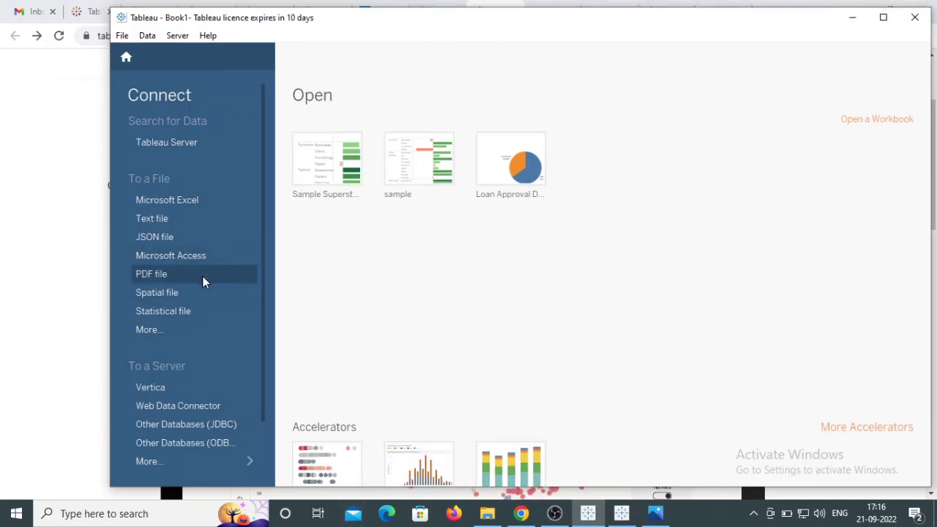
{"action": "scroll", "coordinate": [203, 276], "scroll_direction": "down", "scroll_amount": 2}
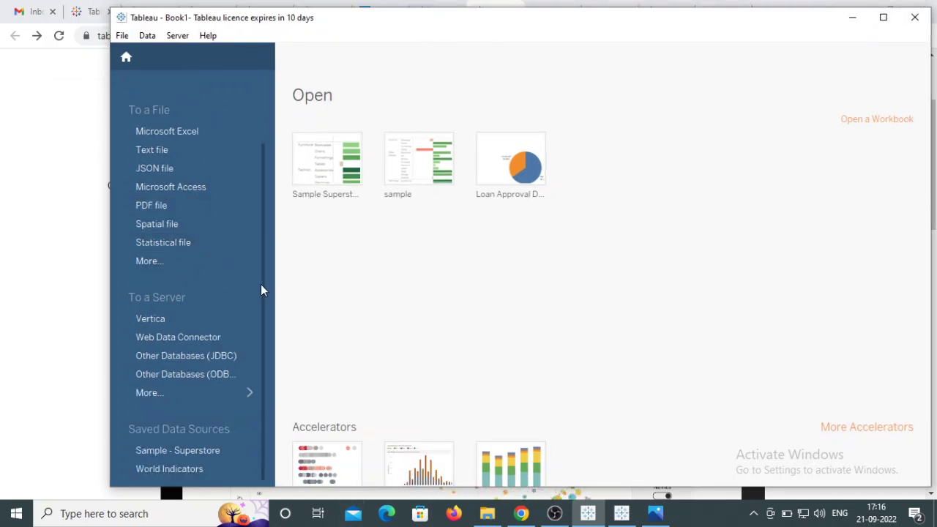
{"action": "scroll", "coordinate": [220, 307], "scroll_direction": "up", "scroll_amount": 2}
{"action": "scroll", "coordinate": [229, 306], "scroll_direction": "down", "scroll_amount": 2}
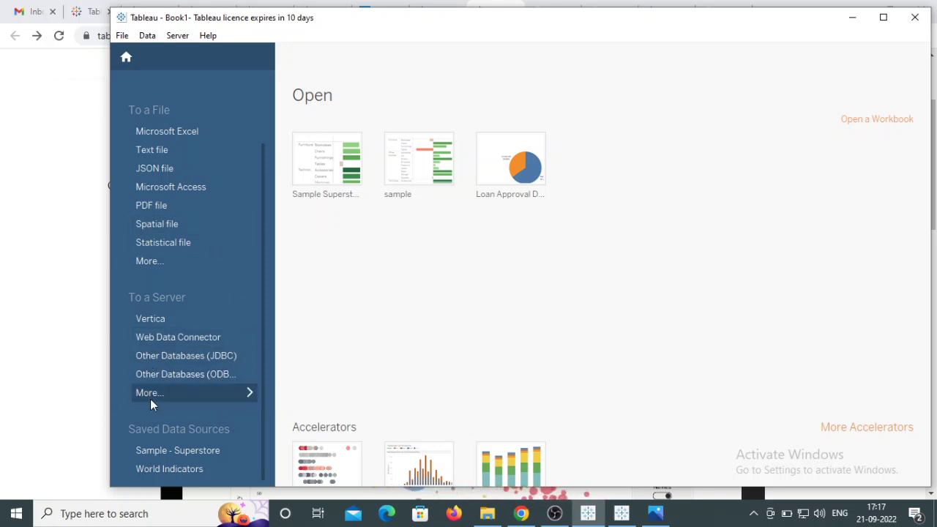
{"action": "scroll", "coordinate": [181, 262], "scroll_direction": "up", "scroll_amount": 2}
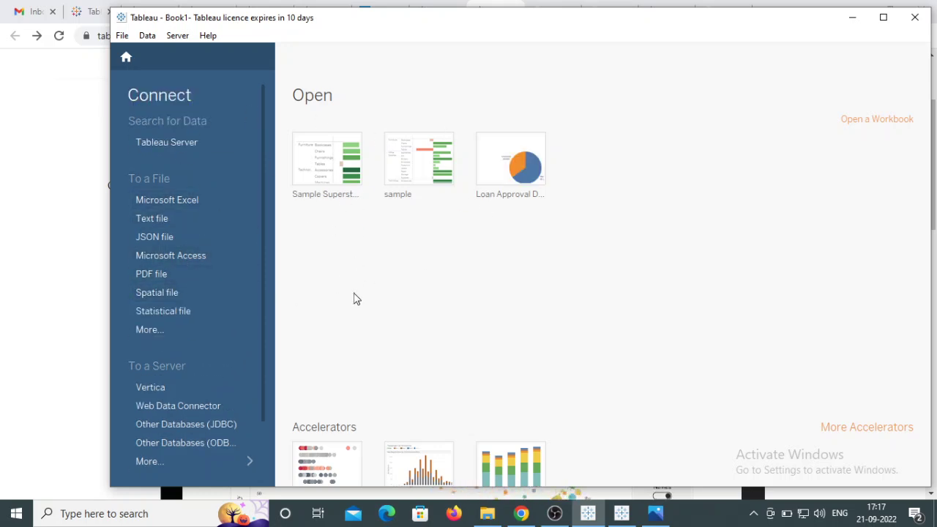
{"action": "scroll", "coordinate": [213, 387], "scroll_direction": "down", "scroll_amount": 2}
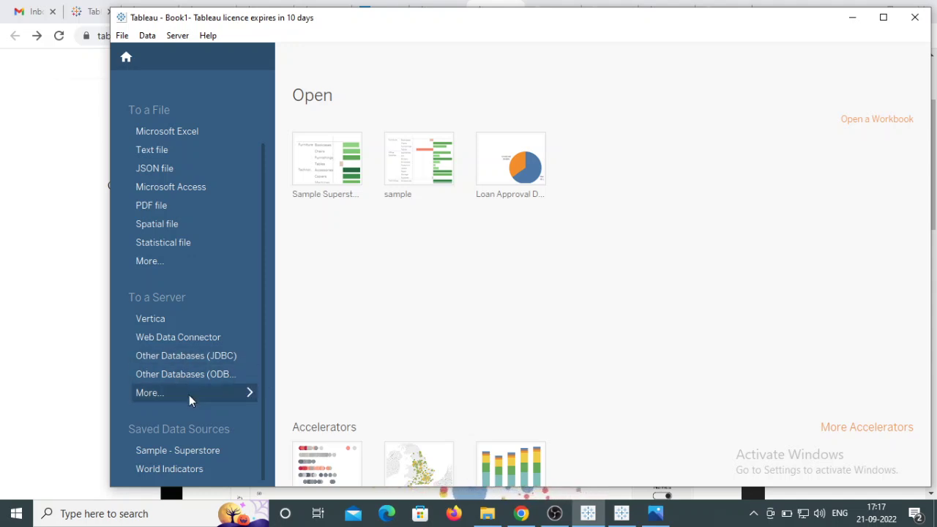
Step: List all 75 connectors under To a Server, then minimize Tableau Desktop
{"action": "left_click", "coordinate": [246, 393]}
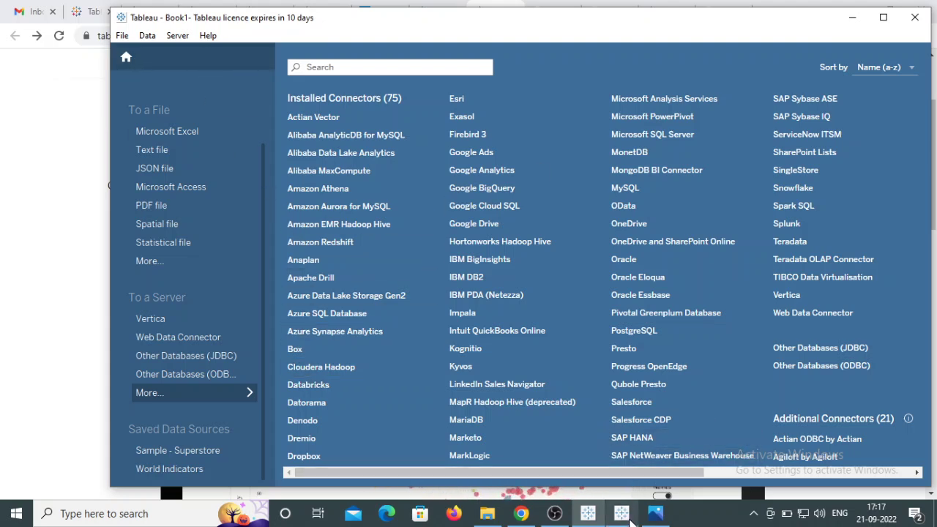
{"action": "left_click", "coordinate": [850, 22]}
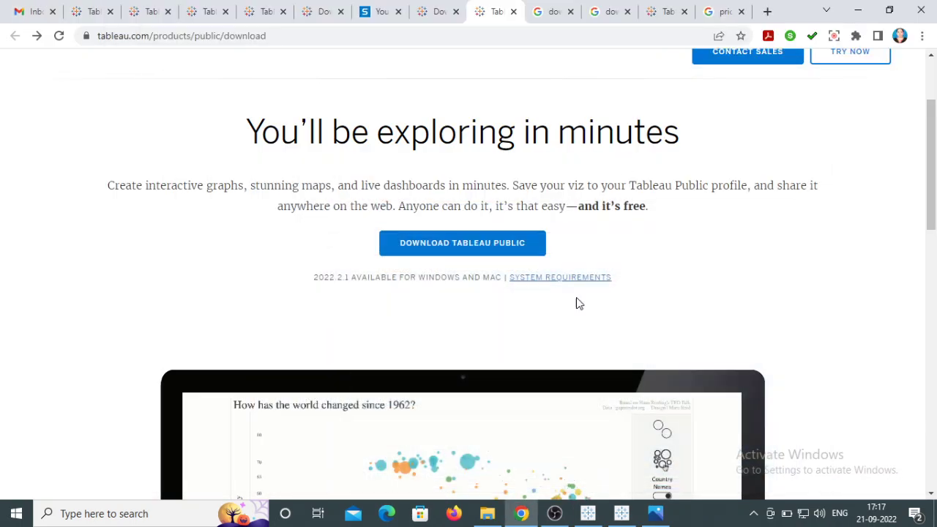
Step: Bring up Tableau Public's Book1 start page and leave it in a restored, smaller window
{"action": "left_click", "coordinate": [622, 514]}
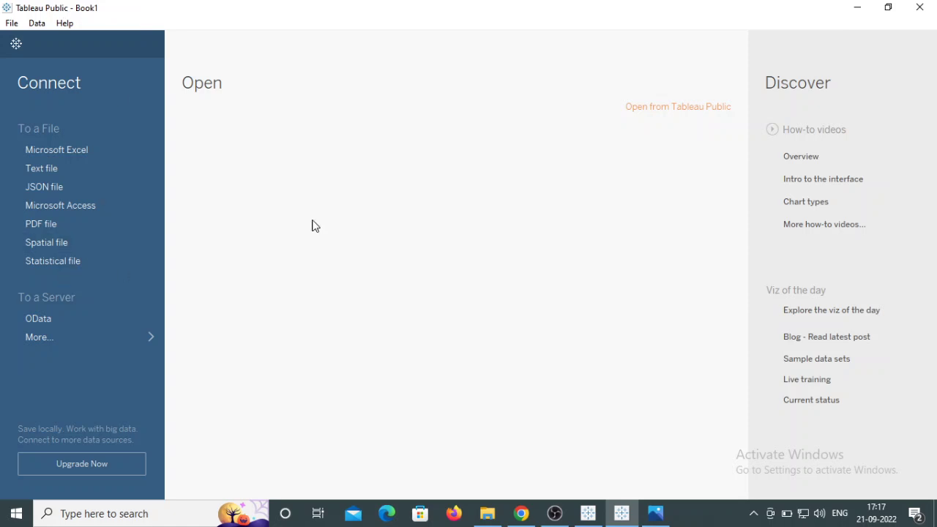
{"action": "left_click", "coordinate": [887, 9]}
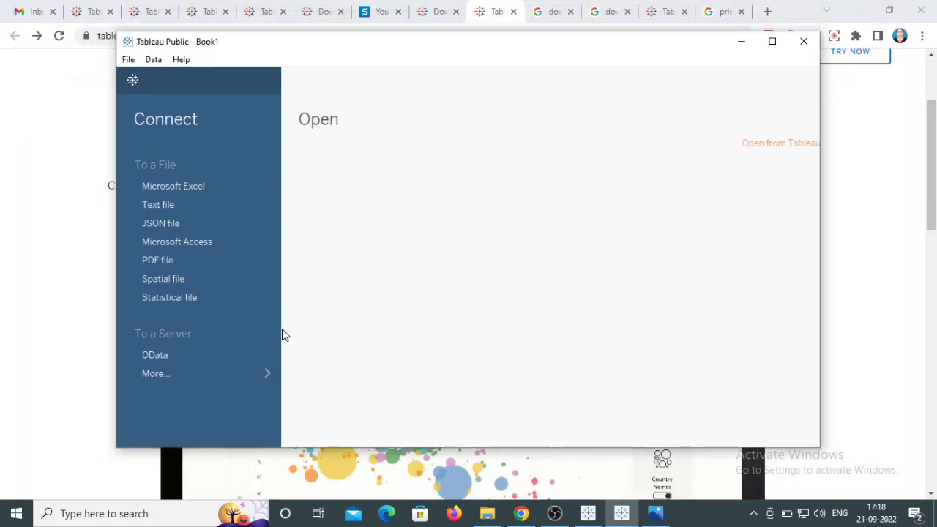
{"action": "scroll", "coordinate": [215, 311], "scroll_direction": "down", "scroll_amount": 1}
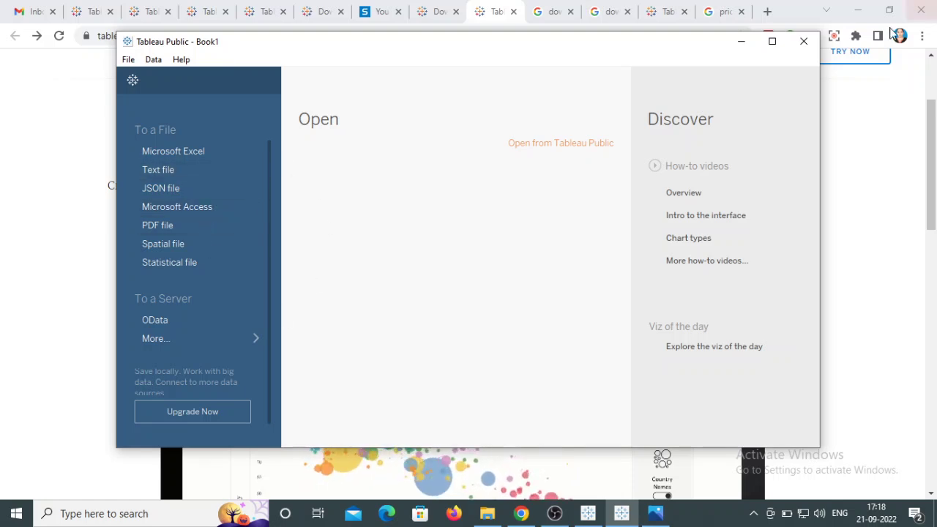
{"action": "left_click", "coordinate": [772, 42]}
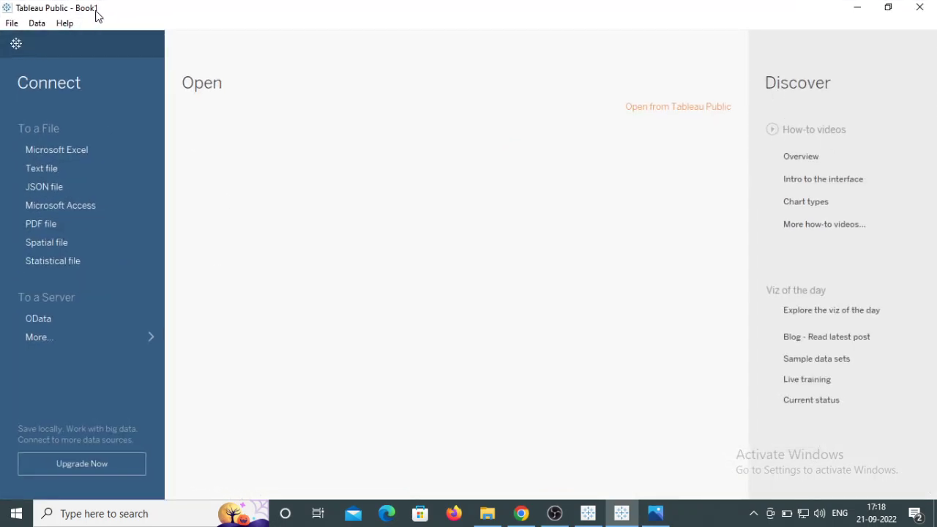
{"action": "left_click", "coordinate": [888, 8]}
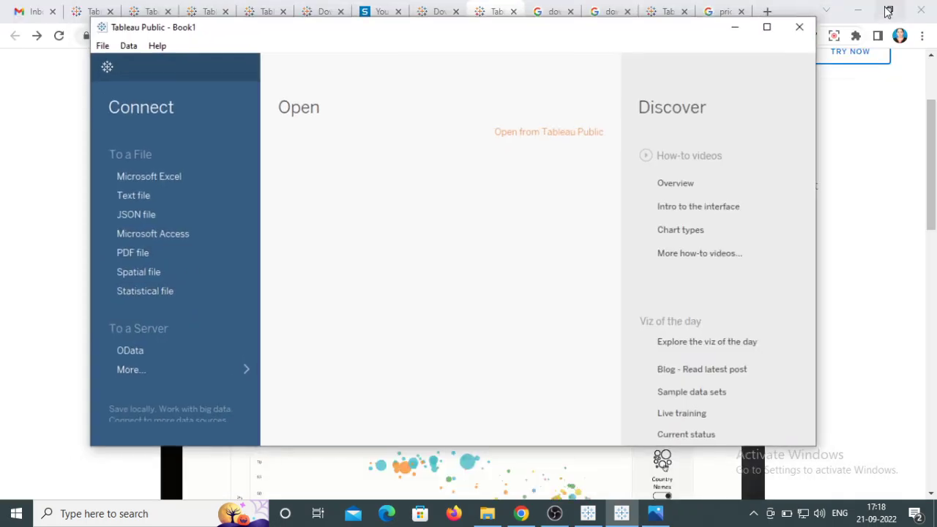